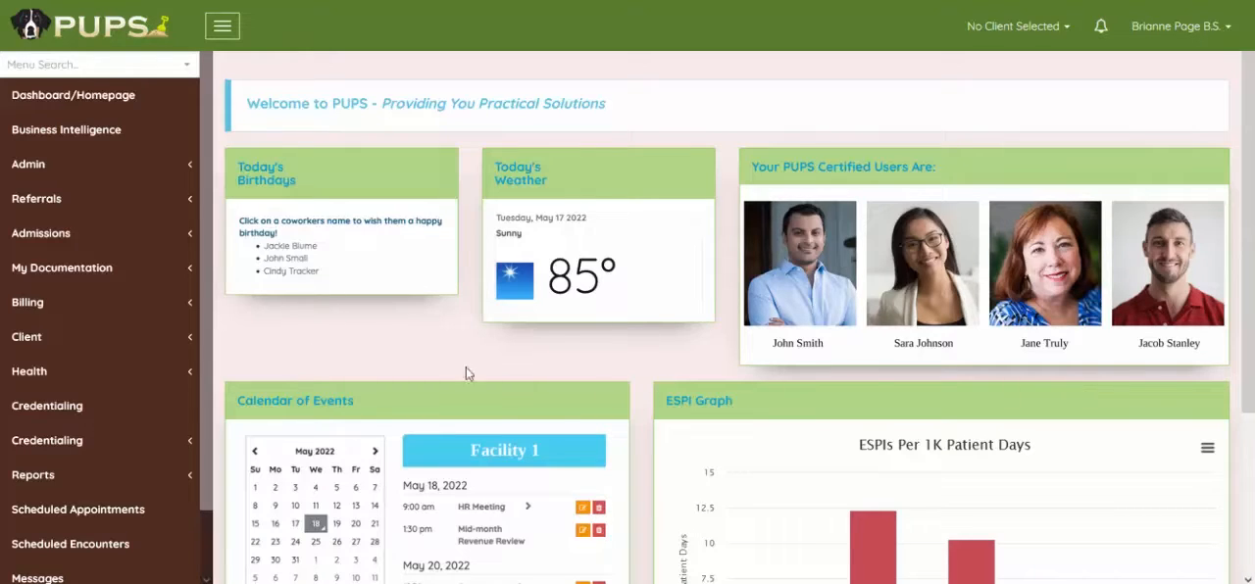
Open the client group notes under forms and documentation and start a new client group form.
{"action": "left_click", "coordinate": [61, 343]}
{"action": "left_click", "coordinate": [84, 414]}
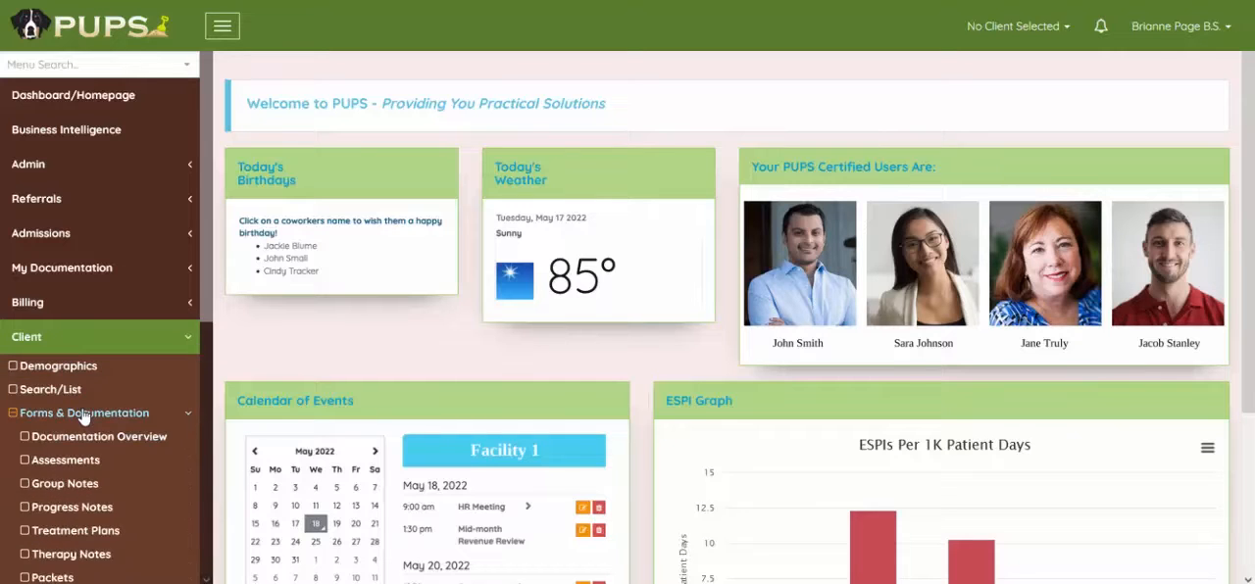
{"action": "scroll", "coordinate": [84, 417], "scroll_direction": "down", "scroll_amount": 2}
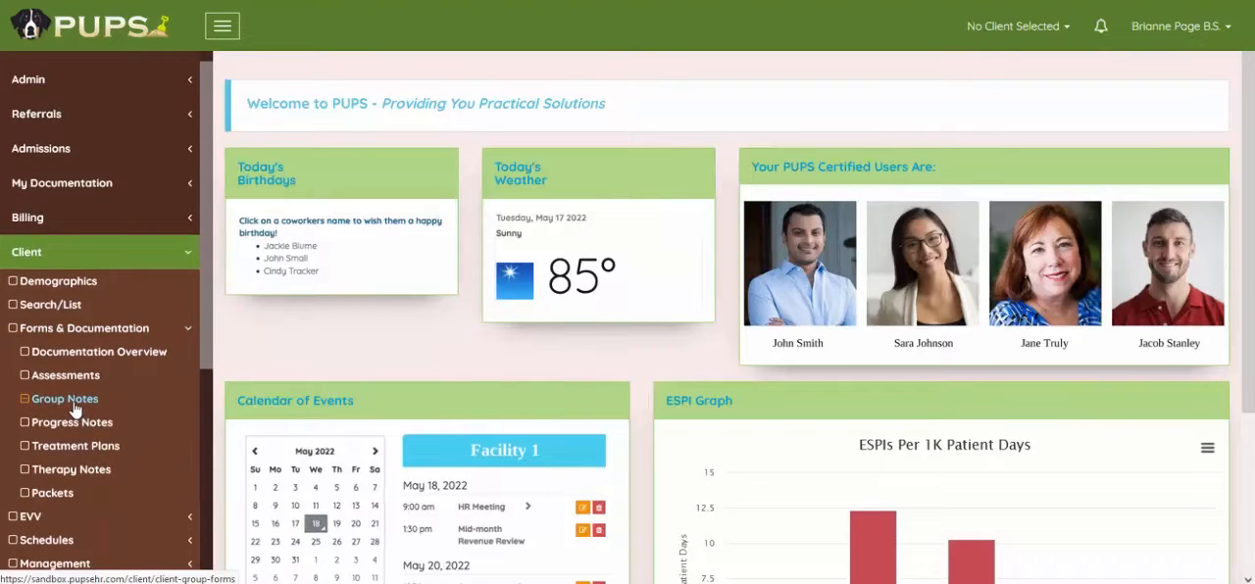
{"action": "left_click", "coordinate": [74, 404]}
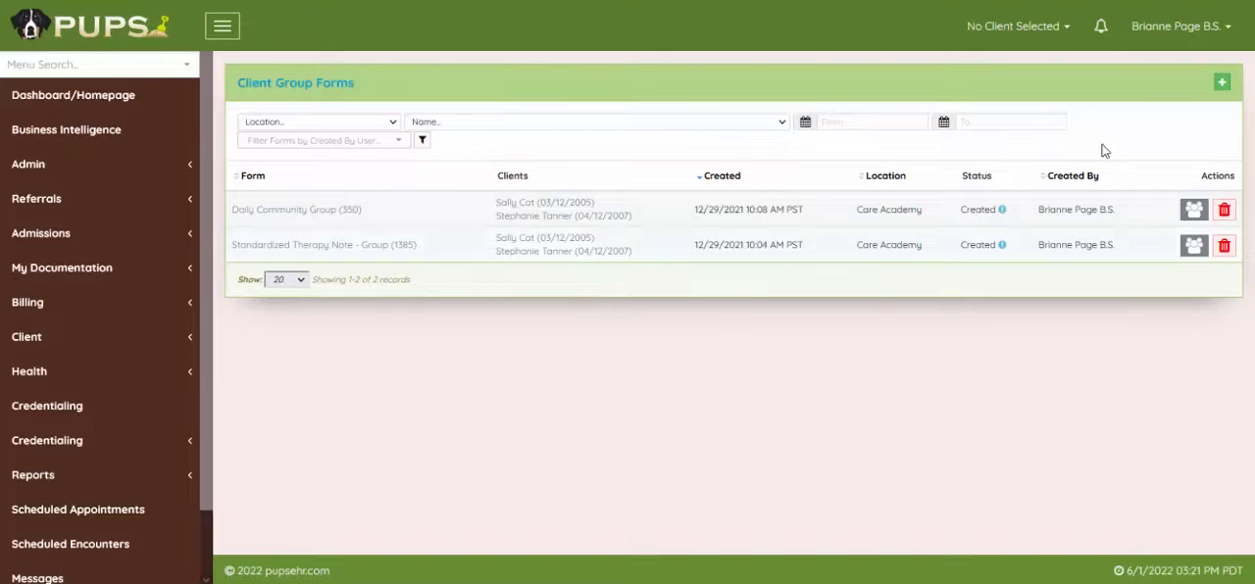
{"action": "left_click", "coordinate": [1221, 84]}
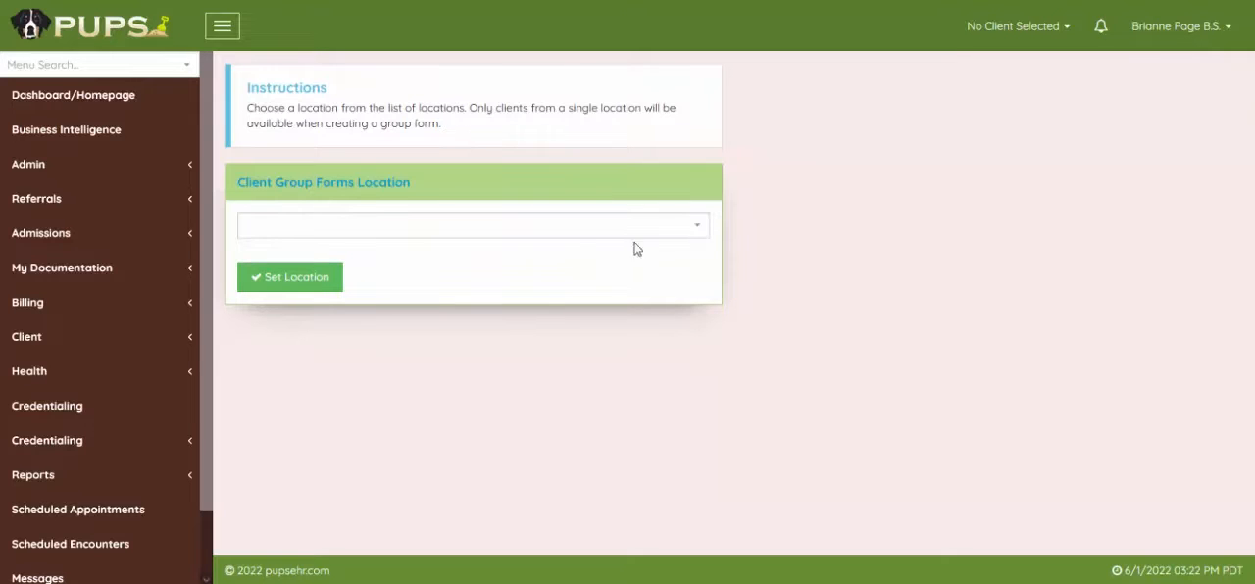
Set the client group forms location to Care Academy.
{"action": "left_click", "coordinate": [374, 235]}
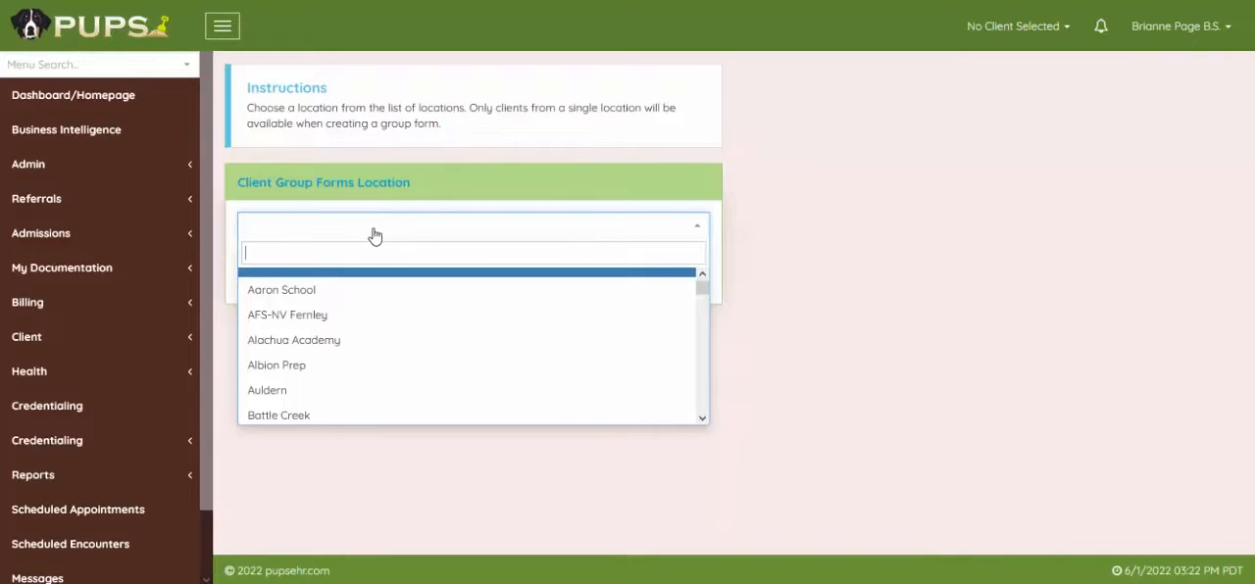
{"action": "type", "text": "care"}
{"action": "left_click", "coordinate": [333, 280]}
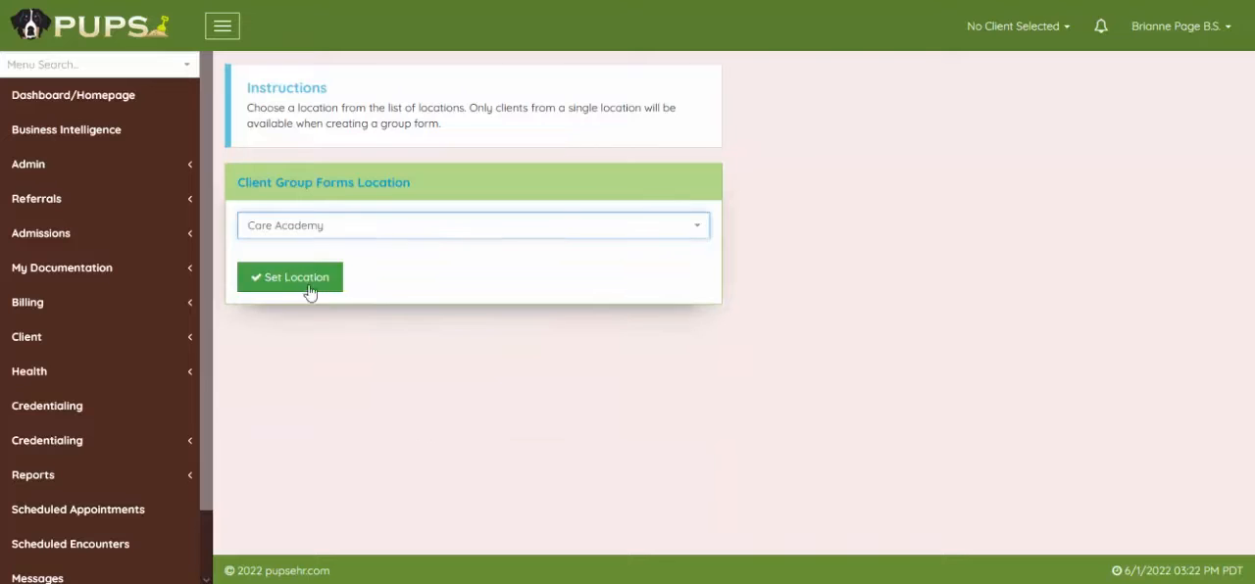
{"action": "left_click", "coordinate": [286, 290]}
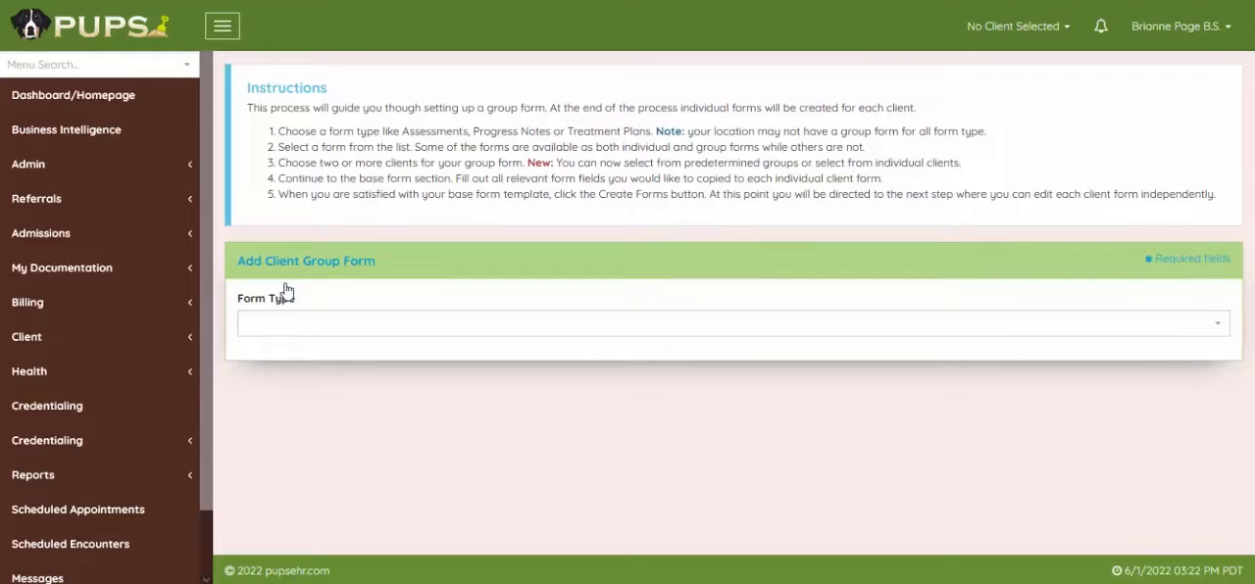
Choose Progress Note as the form type and Daily Community Group as the form.
{"action": "left_click", "coordinate": [309, 330]}
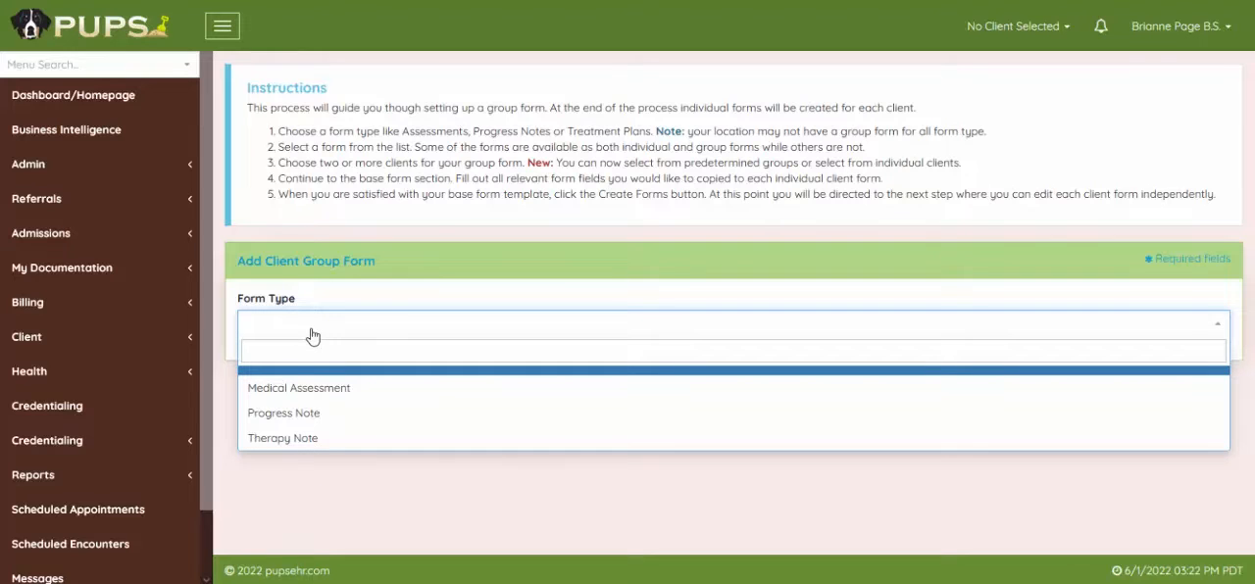
{"action": "left_click", "coordinate": [312, 419]}
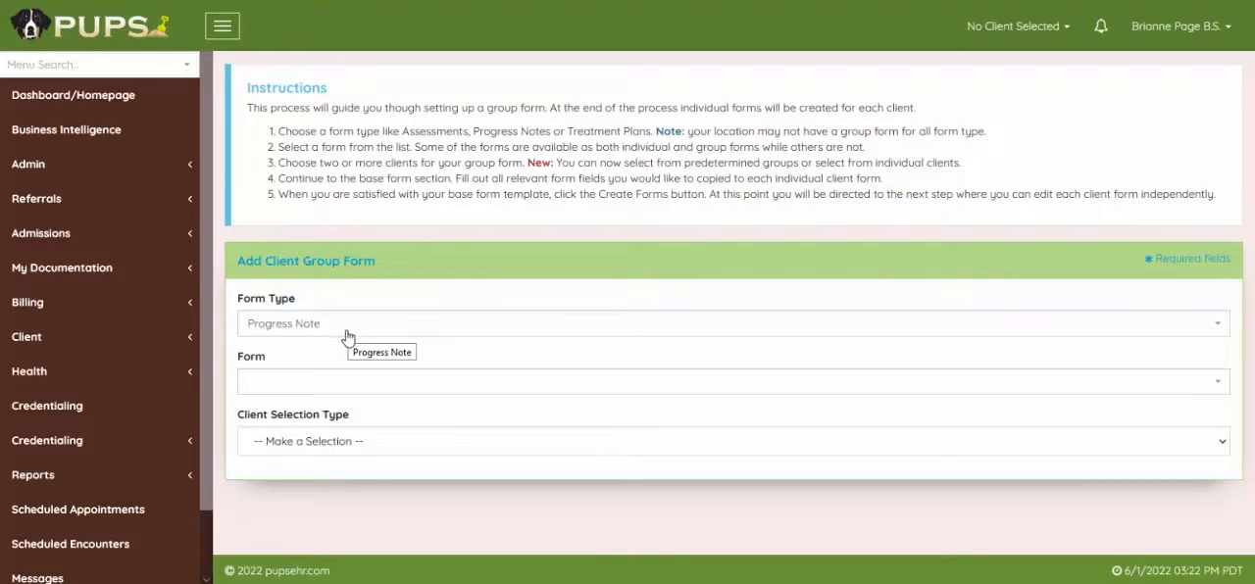
{"action": "left_click", "coordinate": [302, 387]}
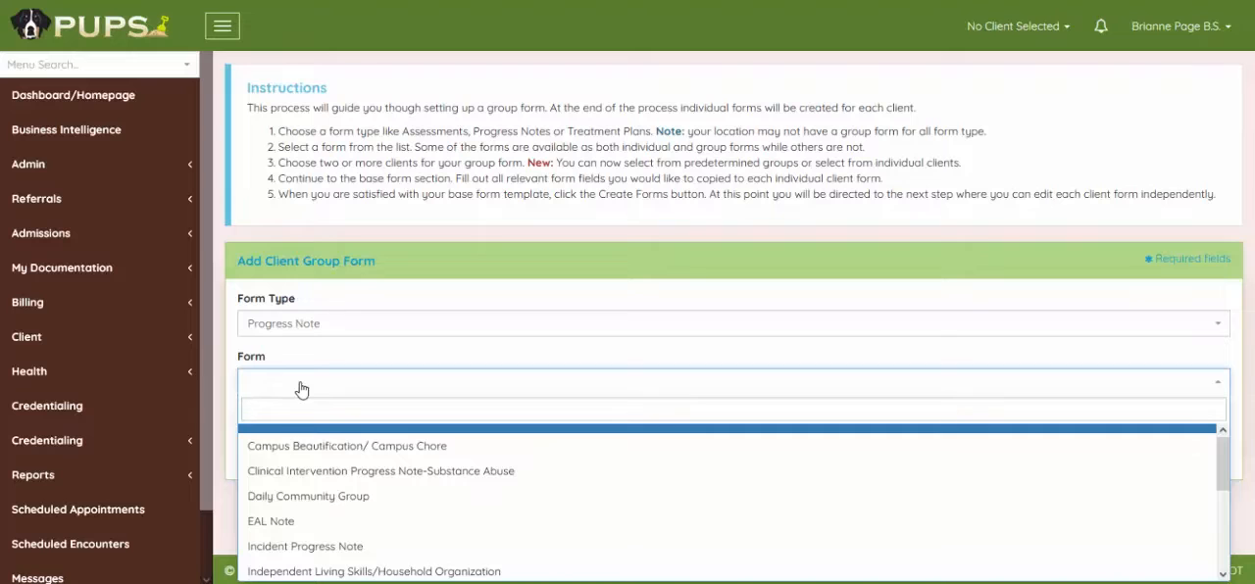
{"action": "left_click", "coordinate": [304, 497]}
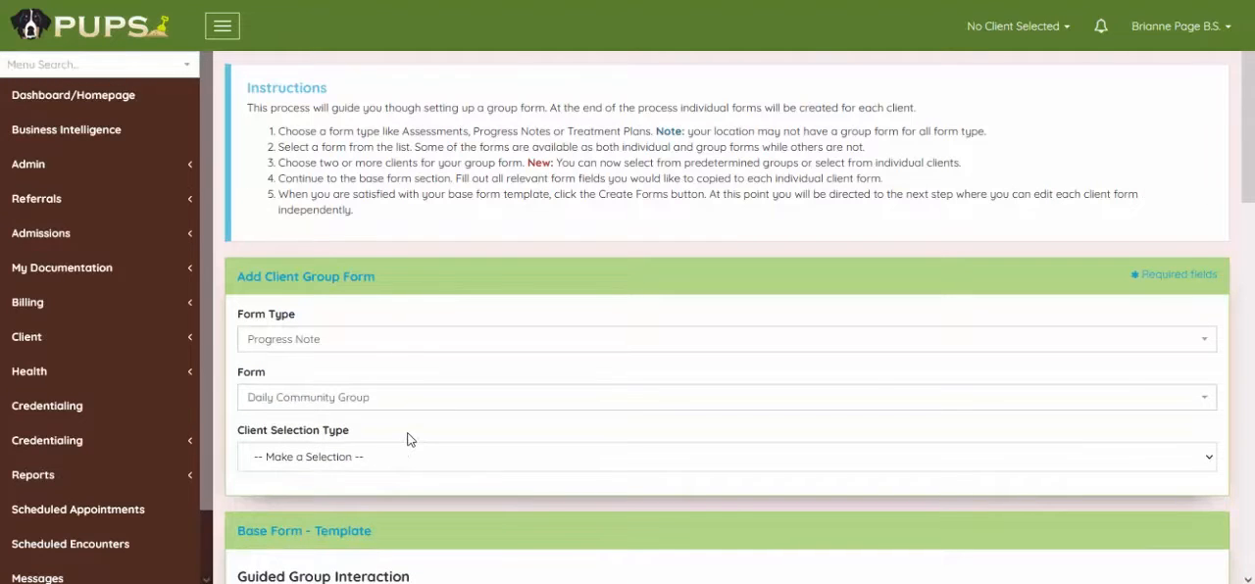
Set the client selection type to Select Individual Clients and add all three available Cottonwood clients.
{"action": "left_click", "coordinate": [368, 463]}
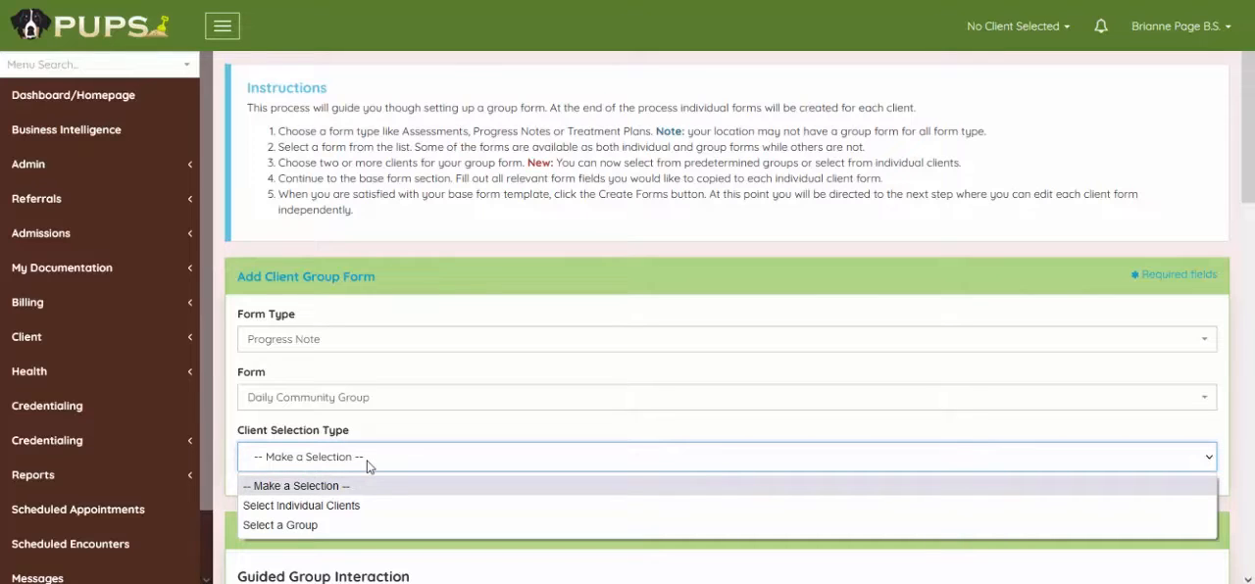
{"action": "left_click", "coordinate": [318, 507]}
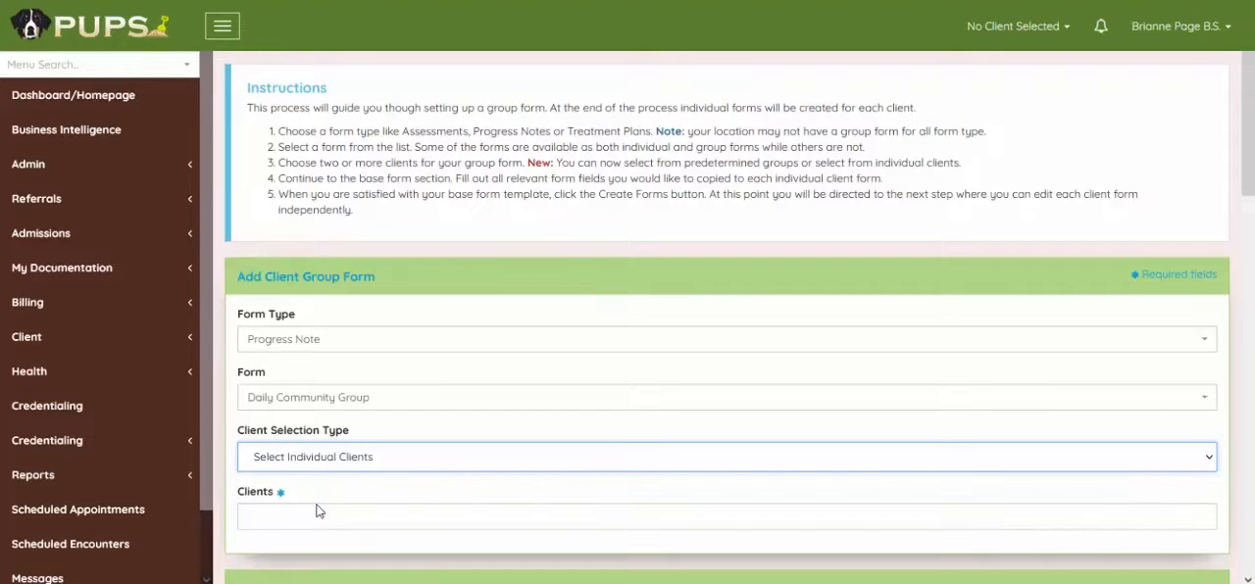
{"action": "scroll", "coordinate": [299, 351], "scroll_direction": "down", "scroll_amount": 2}
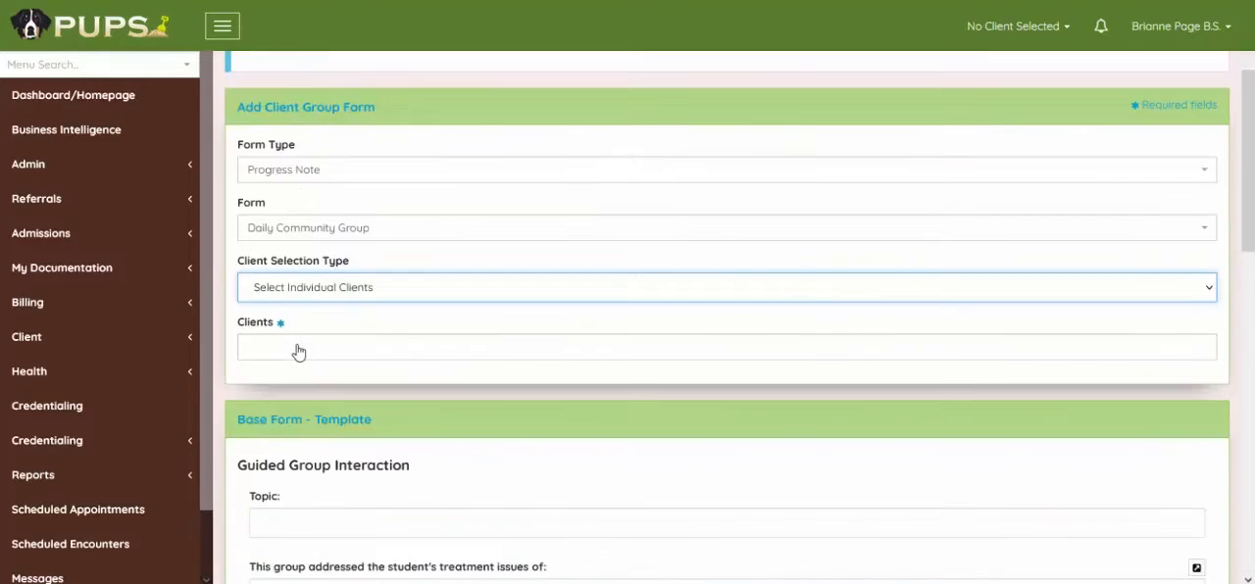
{"action": "left_click", "coordinate": [299, 351]}
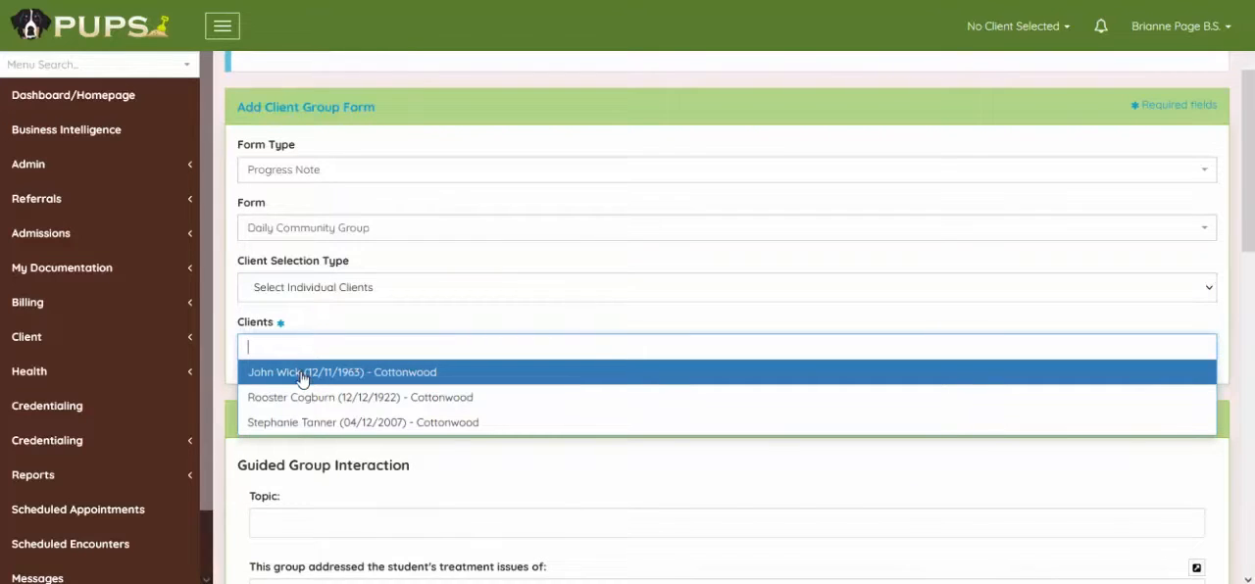
{"action": "left_click", "coordinate": [302, 373]}
{"action": "left_click", "coordinate": [469, 349]}
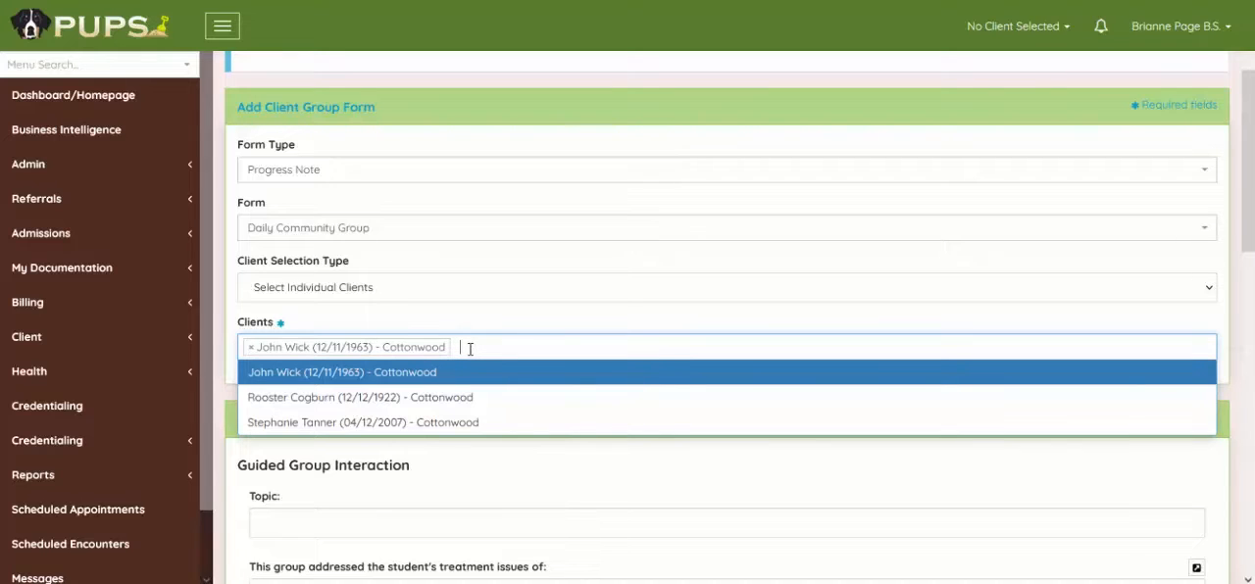
{"action": "left_click", "coordinate": [335, 401]}
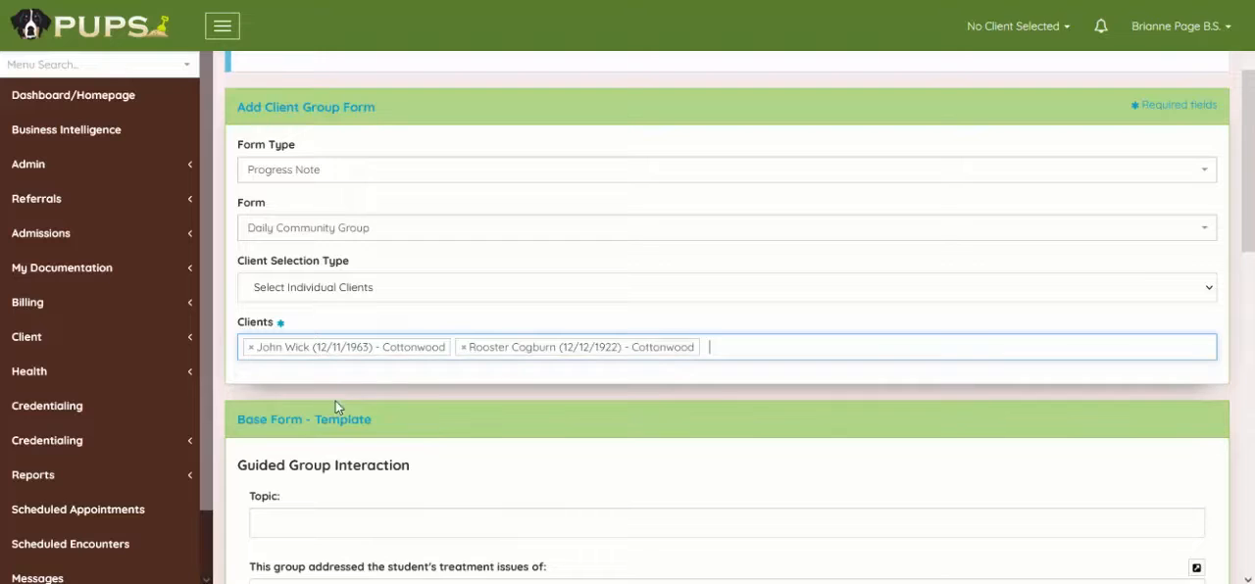
{"action": "left_click", "coordinate": [718, 352]}
{"action": "left_click", "coordinate": [435, 426]}
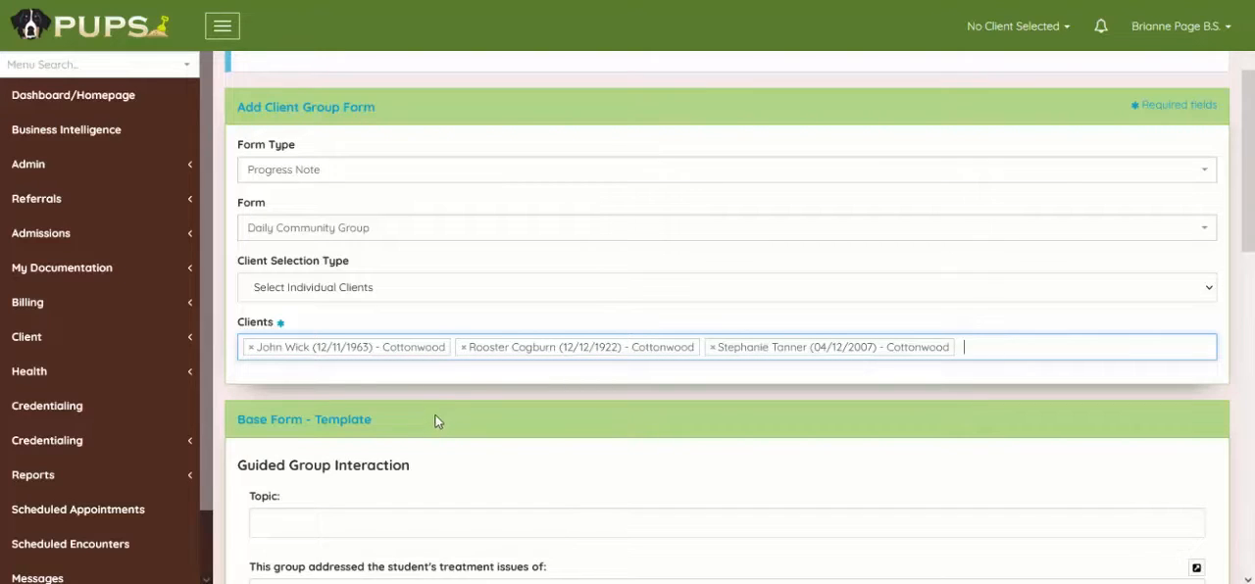
Enter "Discussion..." as the base form's topic and create the individual client forms.
{"action": "scroll", "coordinate": [437, 417], "scroll_direction": "down", "scroll_amount": 3}
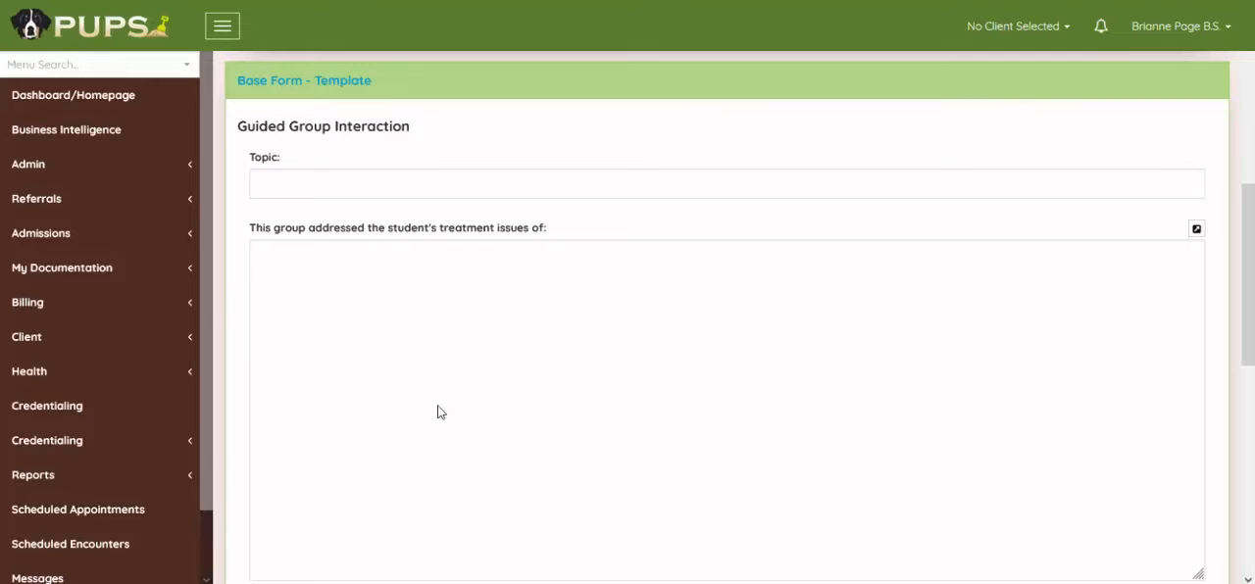
{"action": "left_click", "coordinate": [291, 186]}
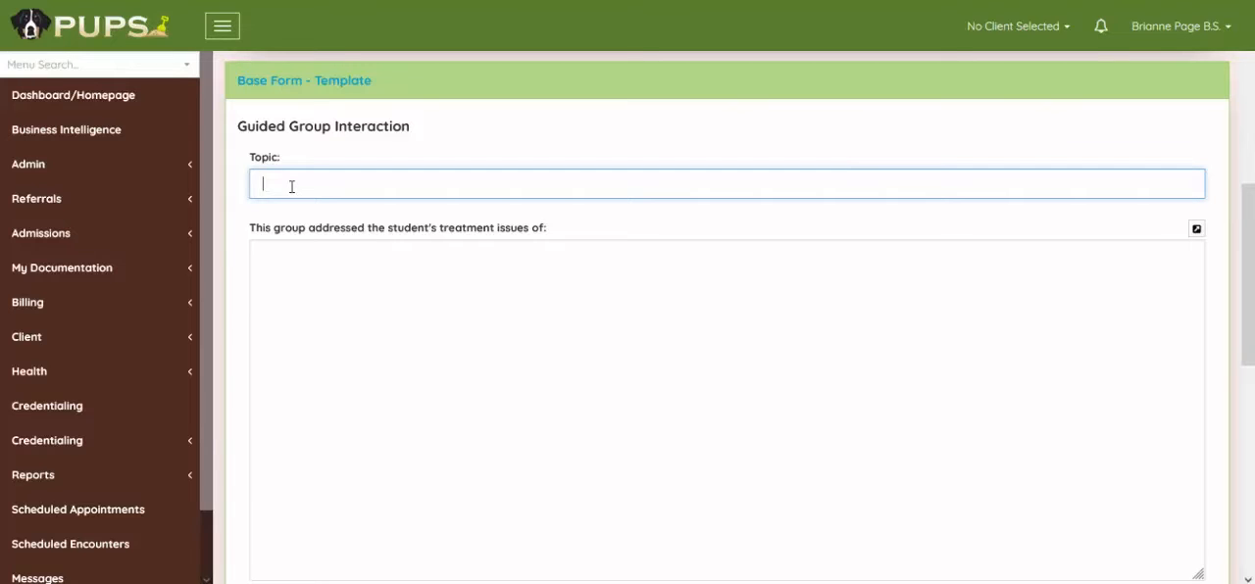
{"action": "type", "text": "Discussion.."}
{"action": "scroll", "coordinate": [1036, 320], "scroll_direction": "down", "scroll_amount": 6}
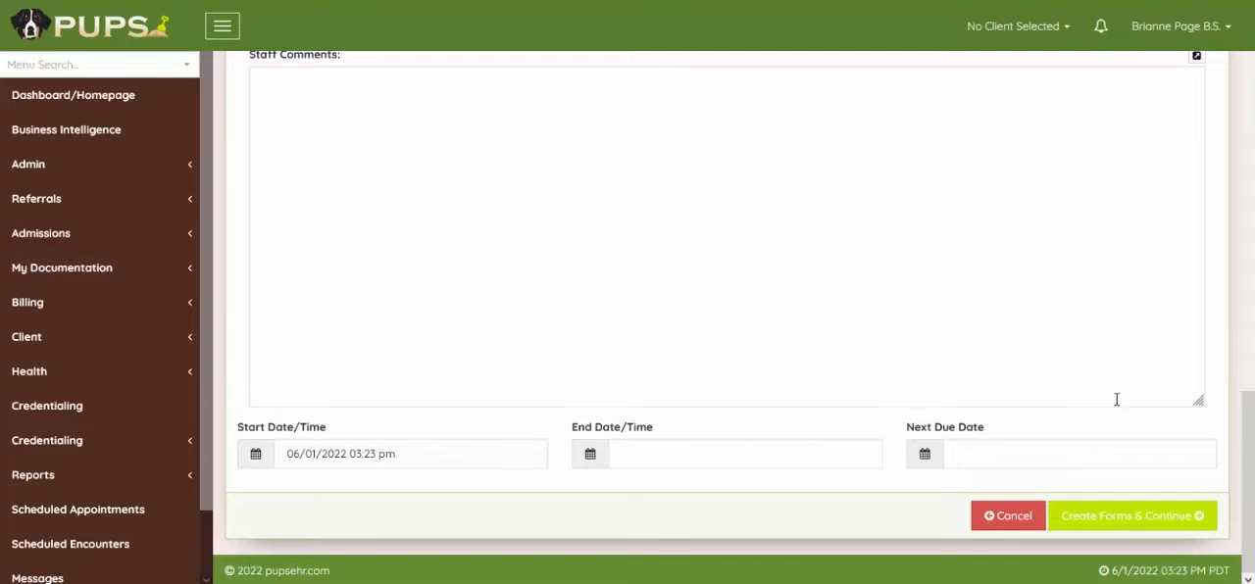
{"action": "left_click", "coordinate": [1113, 530]}
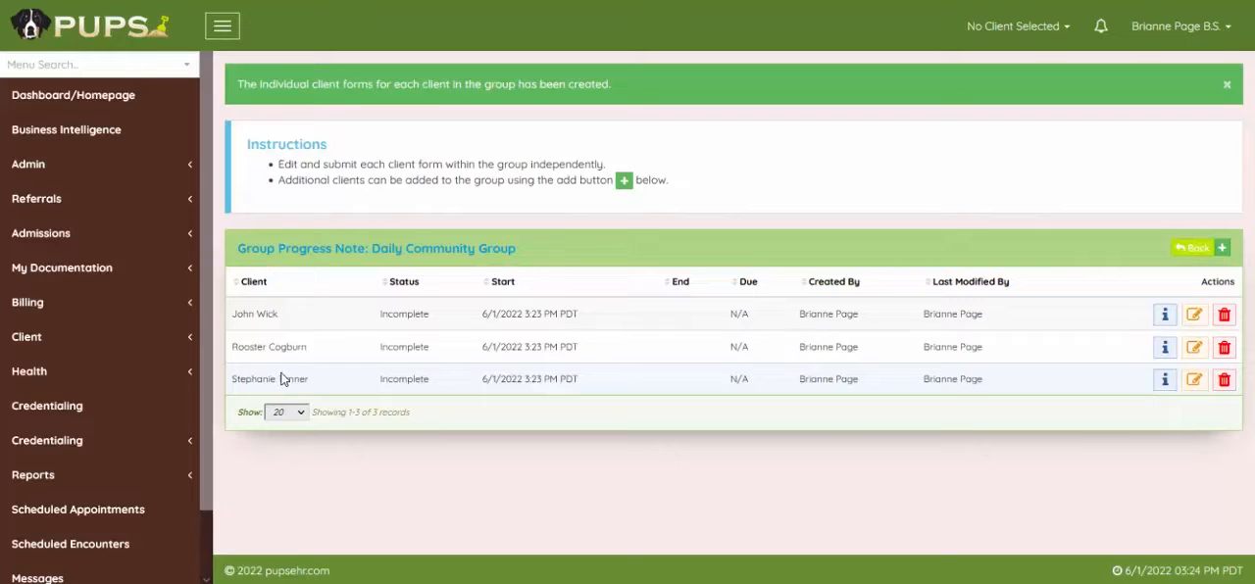
Open the first listed client's form for editing and enter a note specific to that client in the treatment issues field.
{"action": "left_click", "coordinate": [1195, 316]}
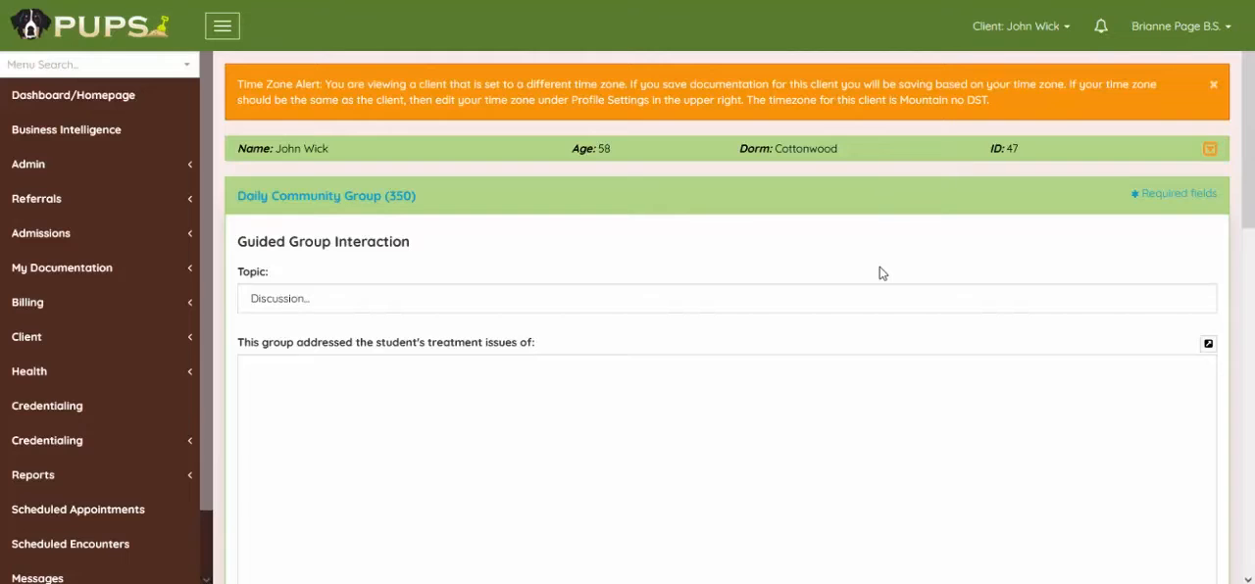
{"action": "scroll", "coordinate": [878, 273], "scroll_direction": "down", "scroll_amount": 3}
{"action": "left_click", "coordinate": [442, 248]}
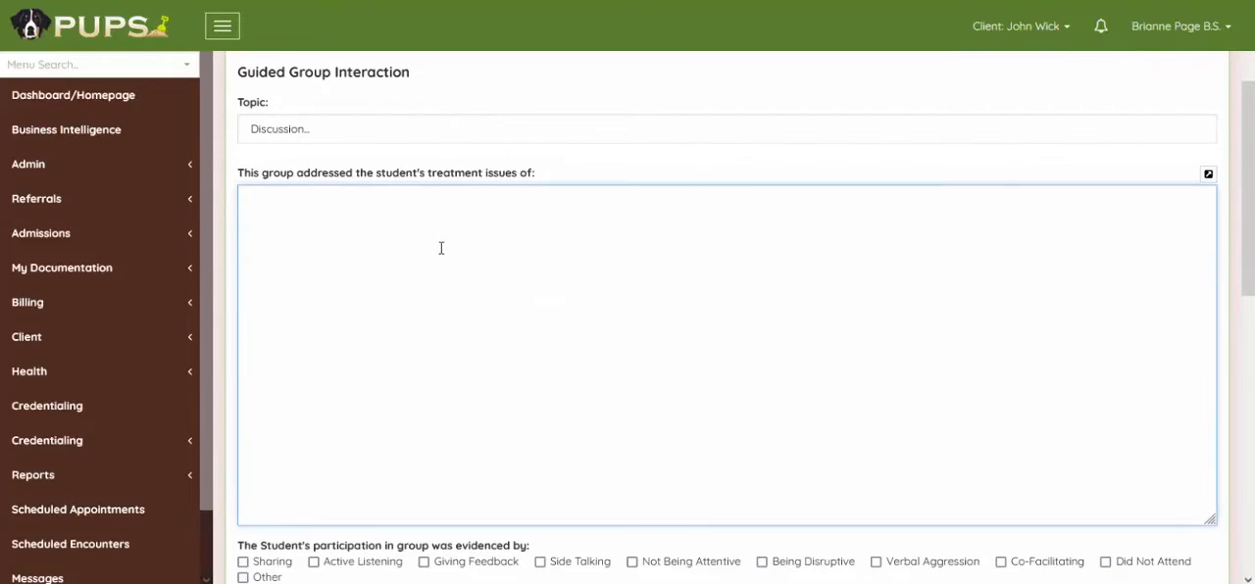
{"action": "type", "text": "Info specific to John.."}
Set the form's end date/time to 06/01/2022 03:25 pm, then complete and save the form.
{"action": "scroll", "coordinate": [774, 305], "scroll_direction": "down", "scroll_amount": 6}
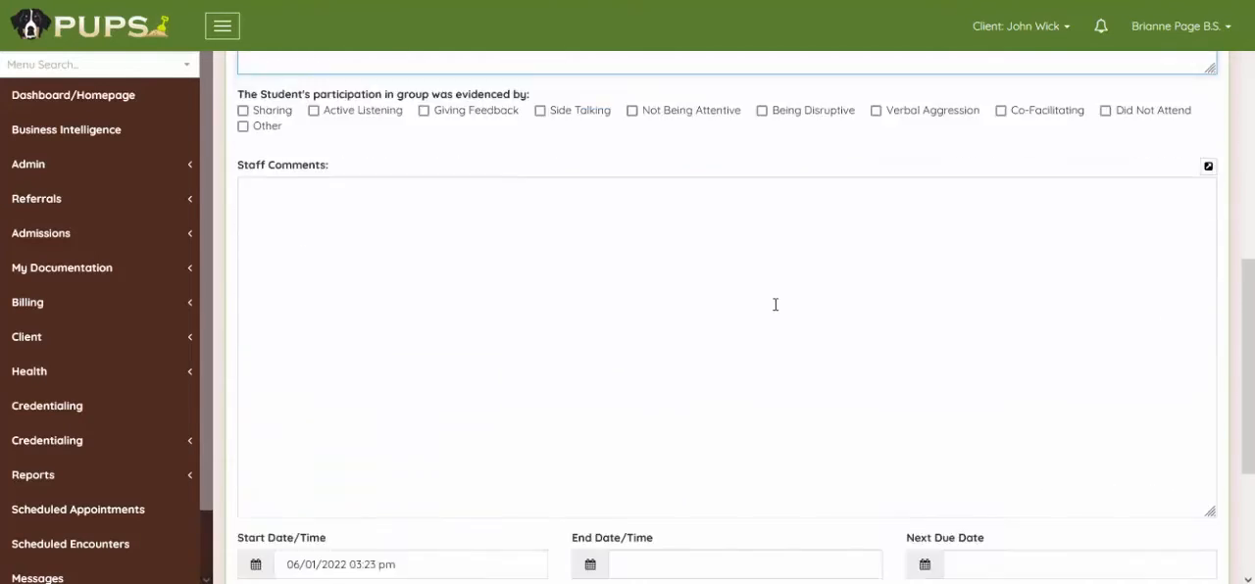
{"action": "left_click", "coordinate": [641, 320]}
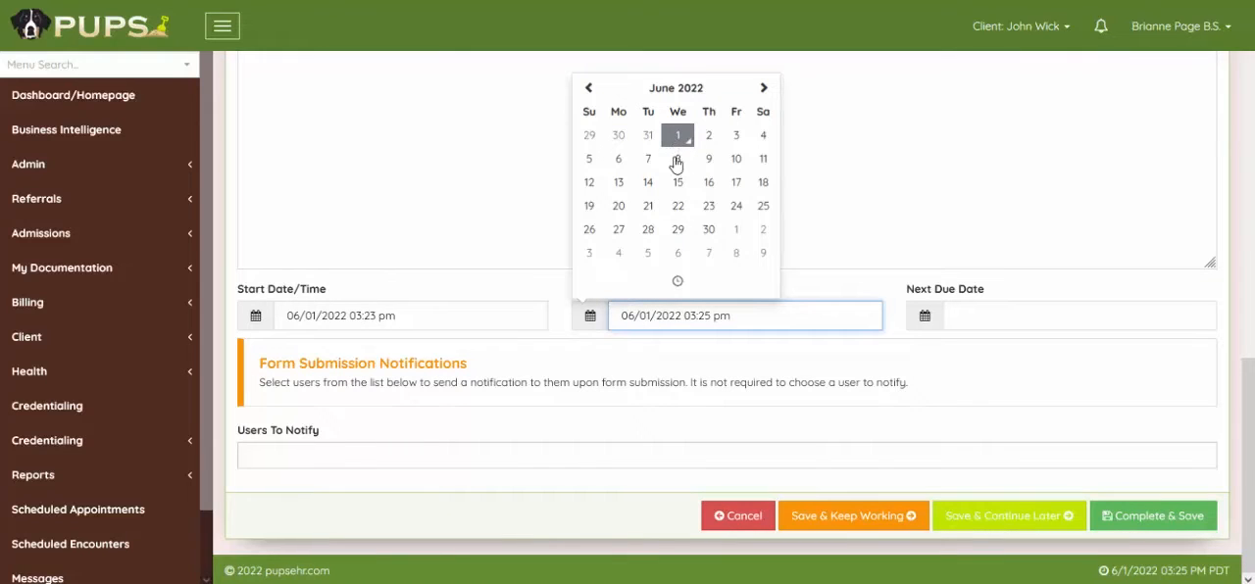
{"action": "left_click", "coordinate": [689, 366]}
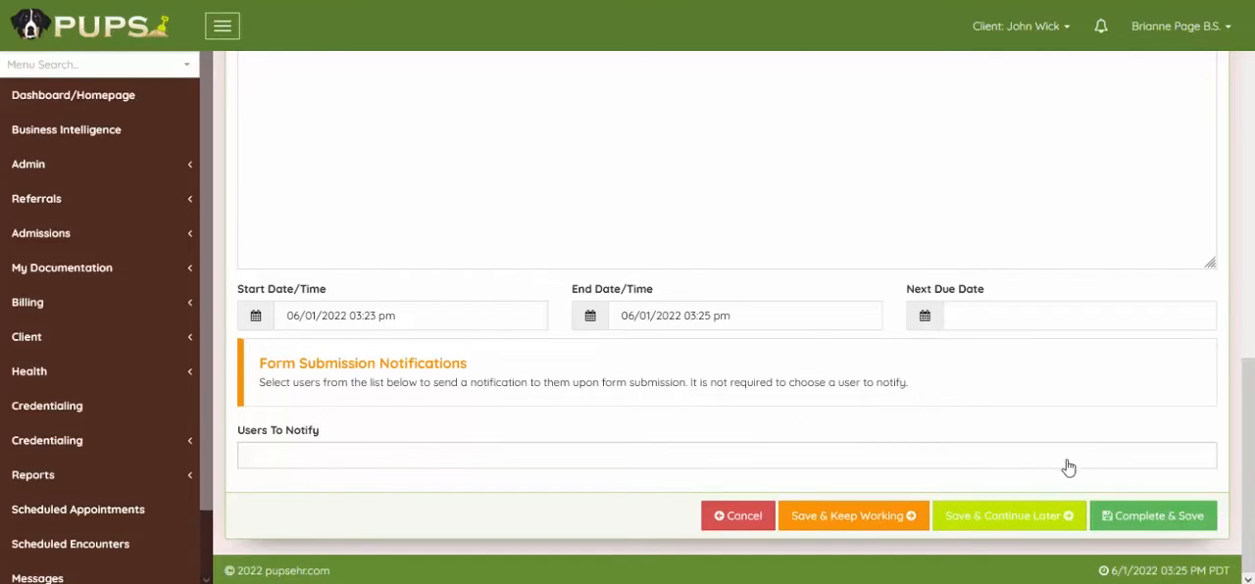
{"action": "left_click", "coordinate": [1157, 525]}
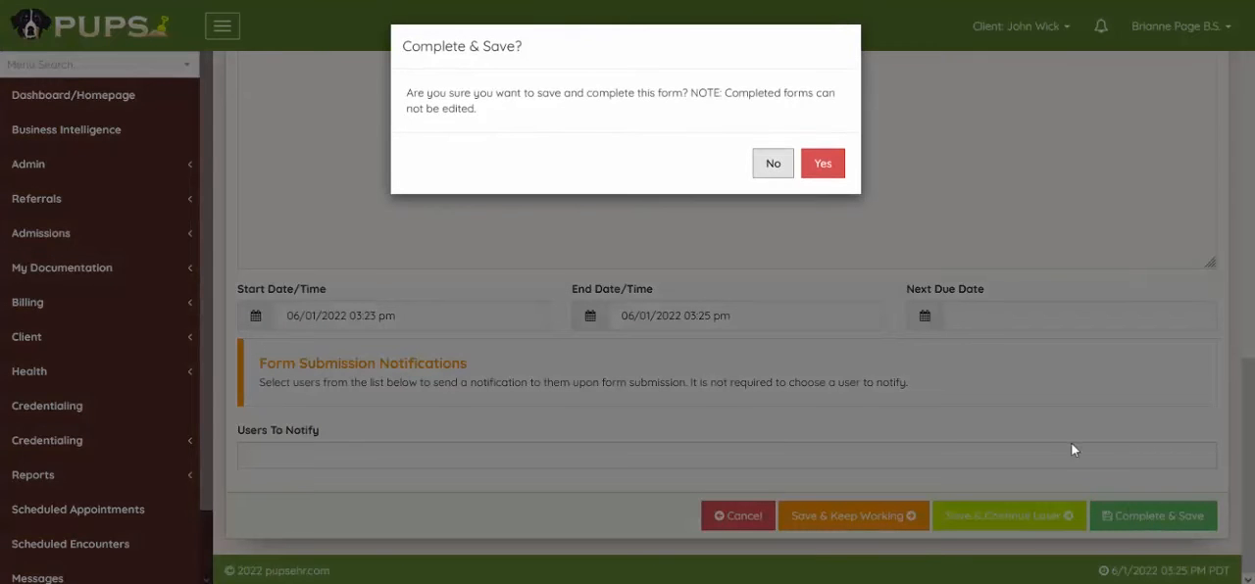
{"action": "left_click", "coordinate": [823, 166]}
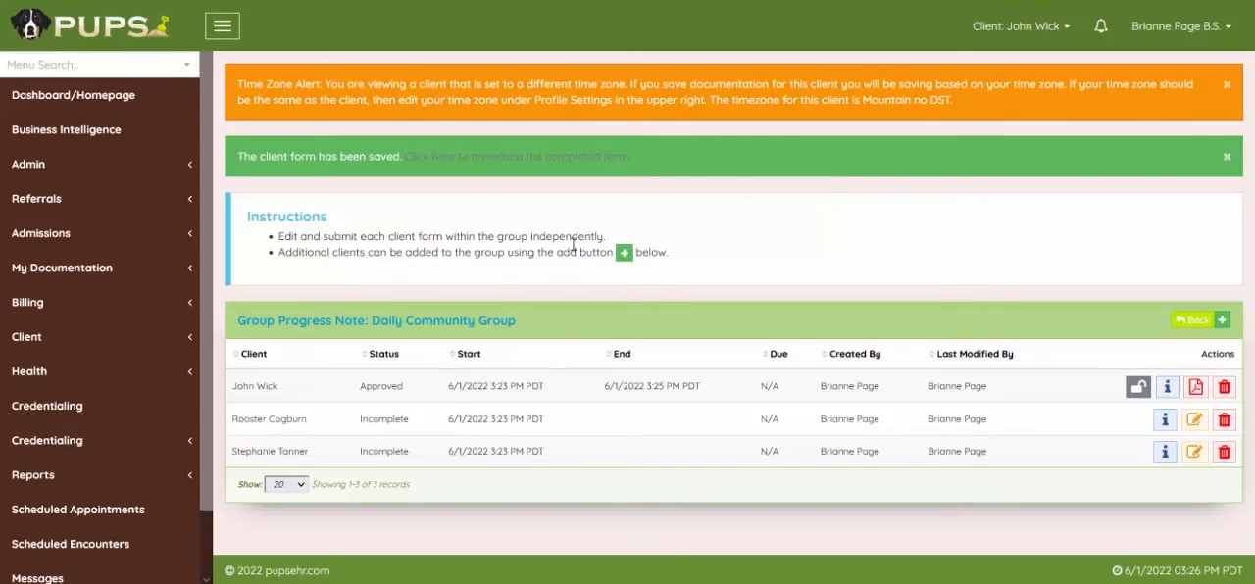
Check the status of the completed client form in the group list and open that client's progress notes.
{"action": "double_click", "coordinate": [415, 390]}
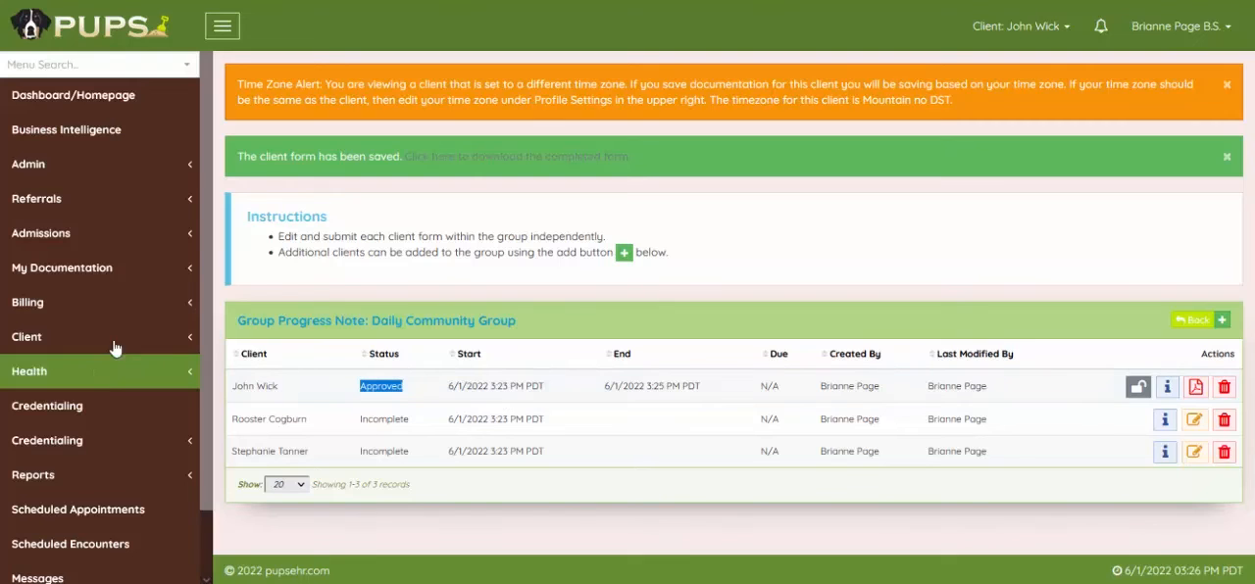
{"action": "left_click", "coordinate": [43, 339]}
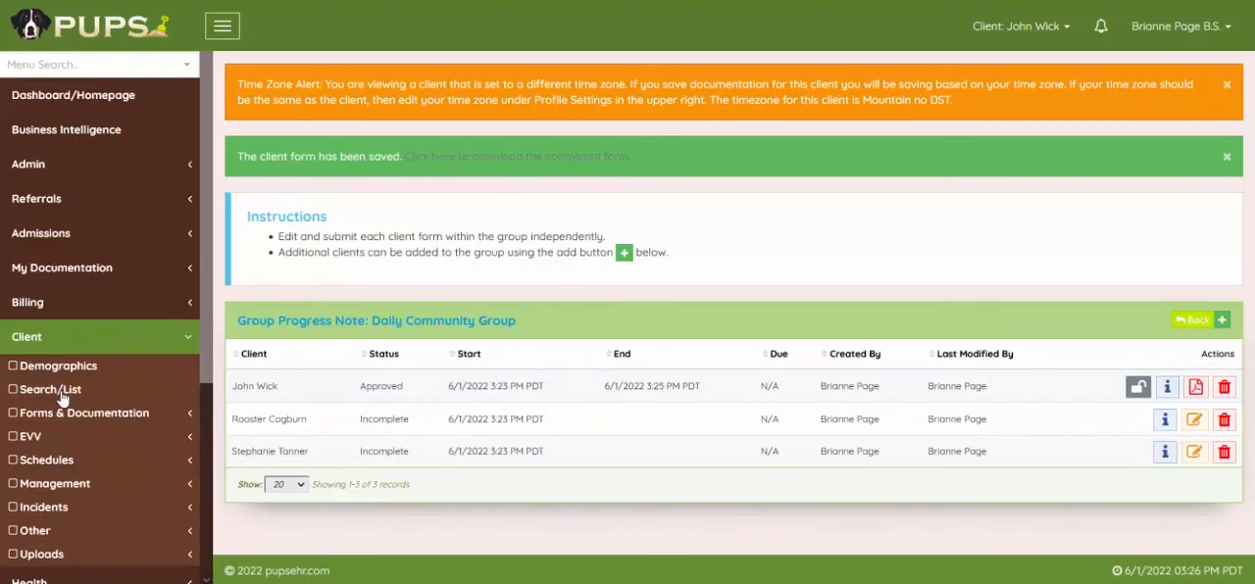
{"action": "left_click", "coordinate": [69, 416]}
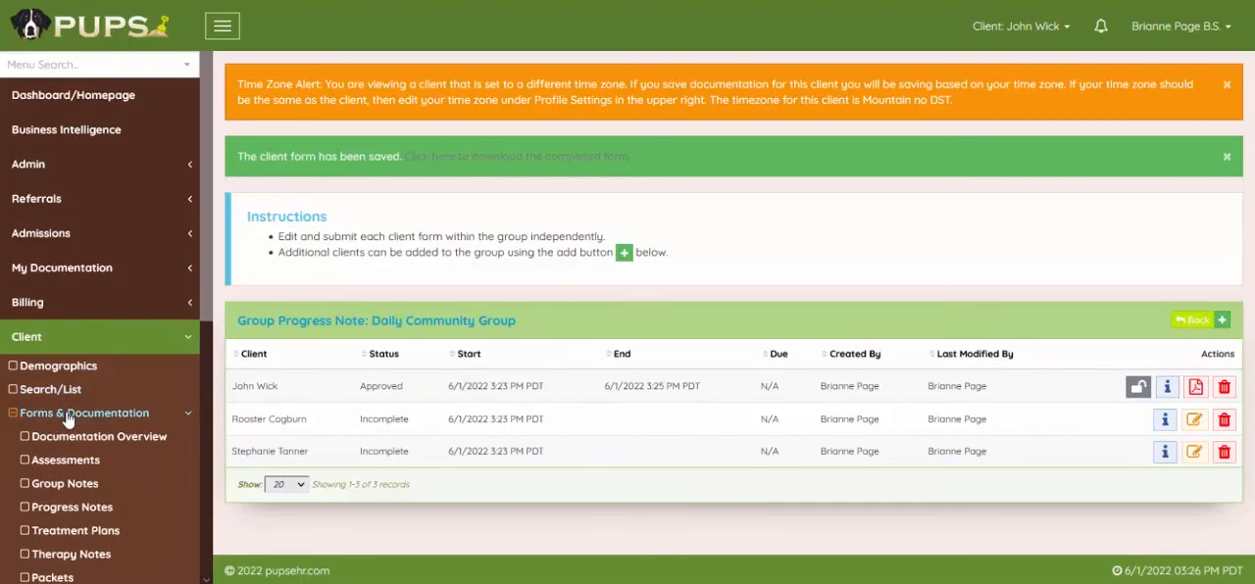
{"action": "left_click", "coordinate": [66, 509]}
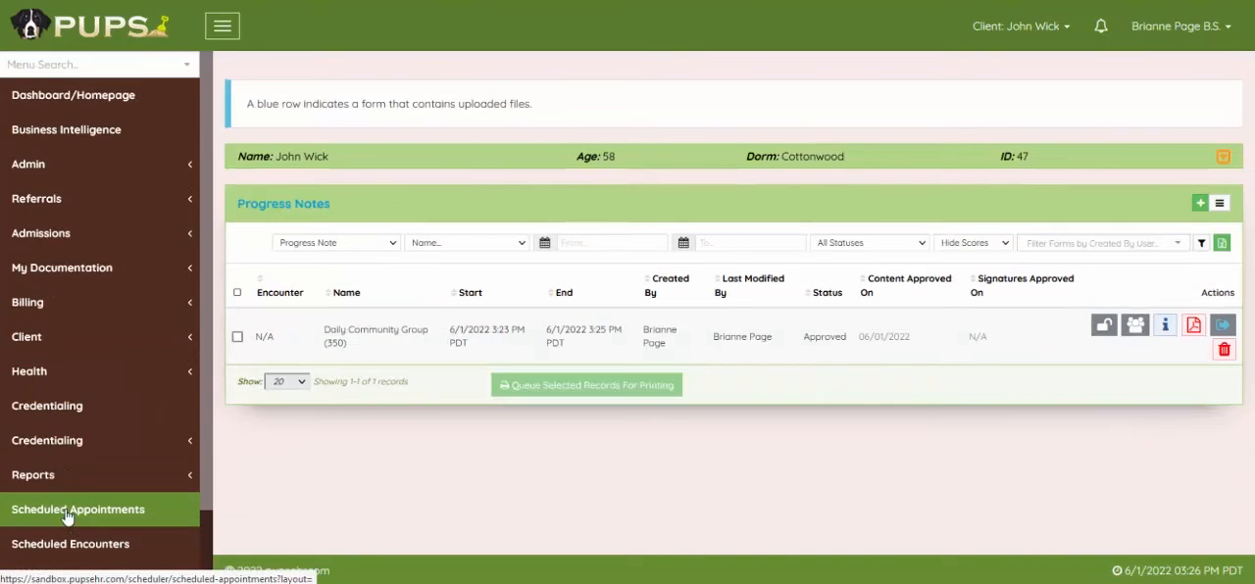
View the group forms linked to the Daily Community Group note and check the second client's form status.
{"action": "left_click_drag", "start_coordinate": [322, 330], "coordinate": [438, 339]}
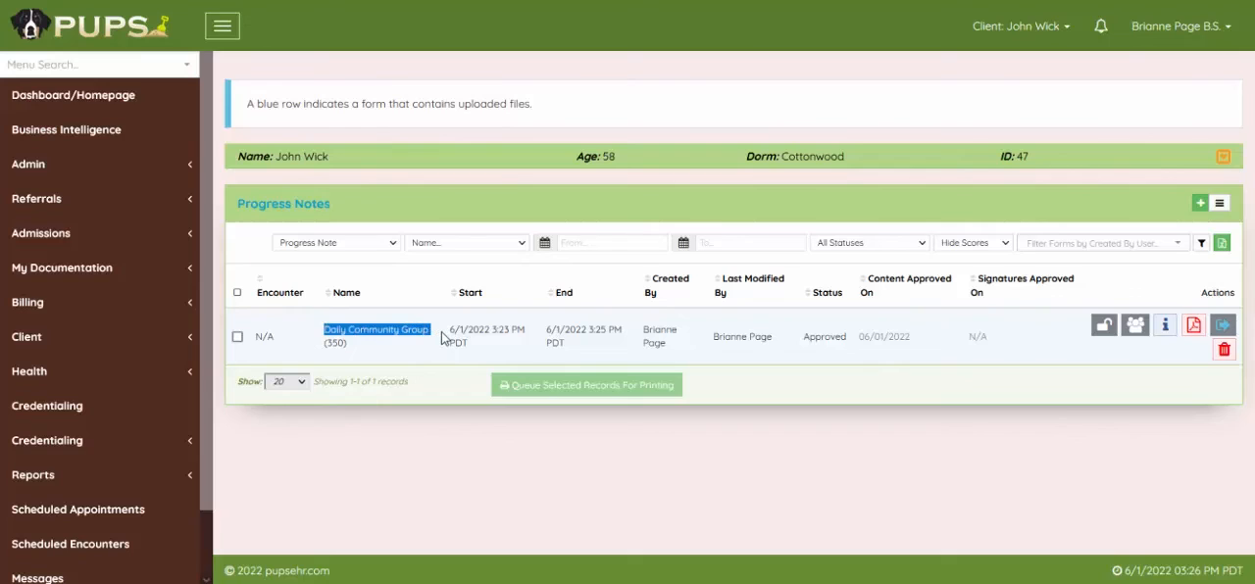
{"action": "left_click", "coordinate": [1134, 329]}
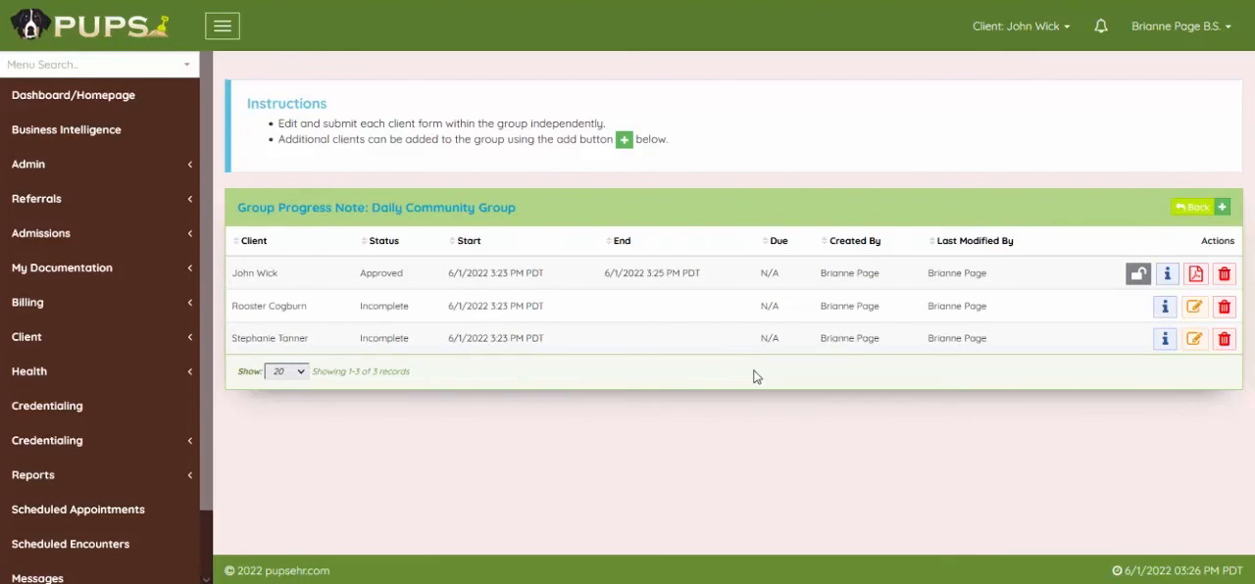
{"action": "left_click_drag", "start_coordinate": [359, 308], "coordinate": [411, 309]}
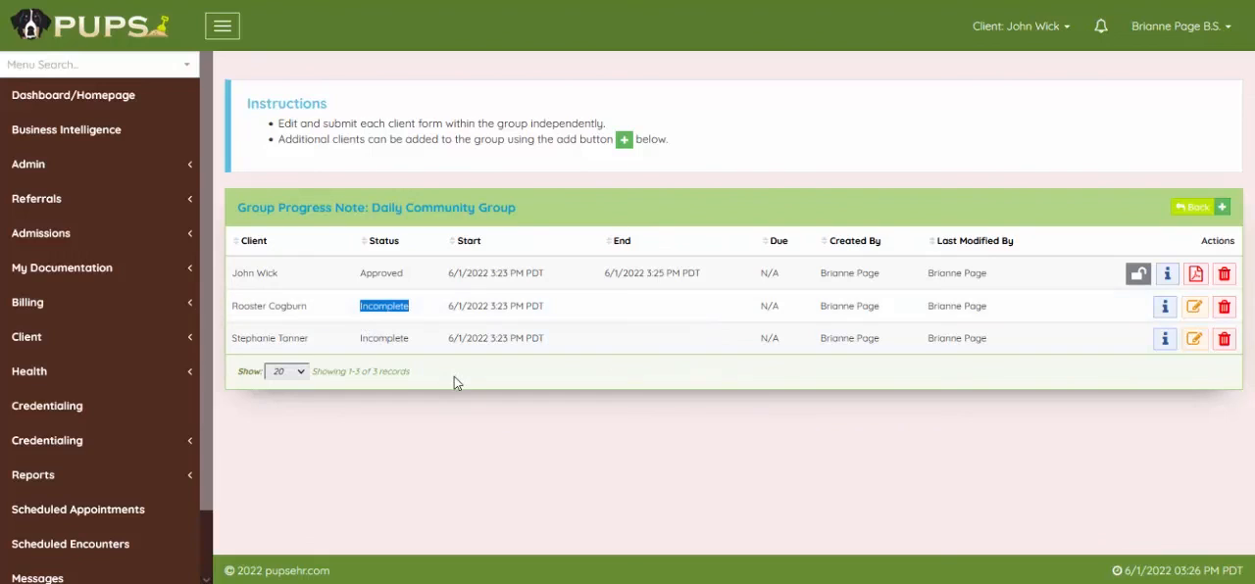